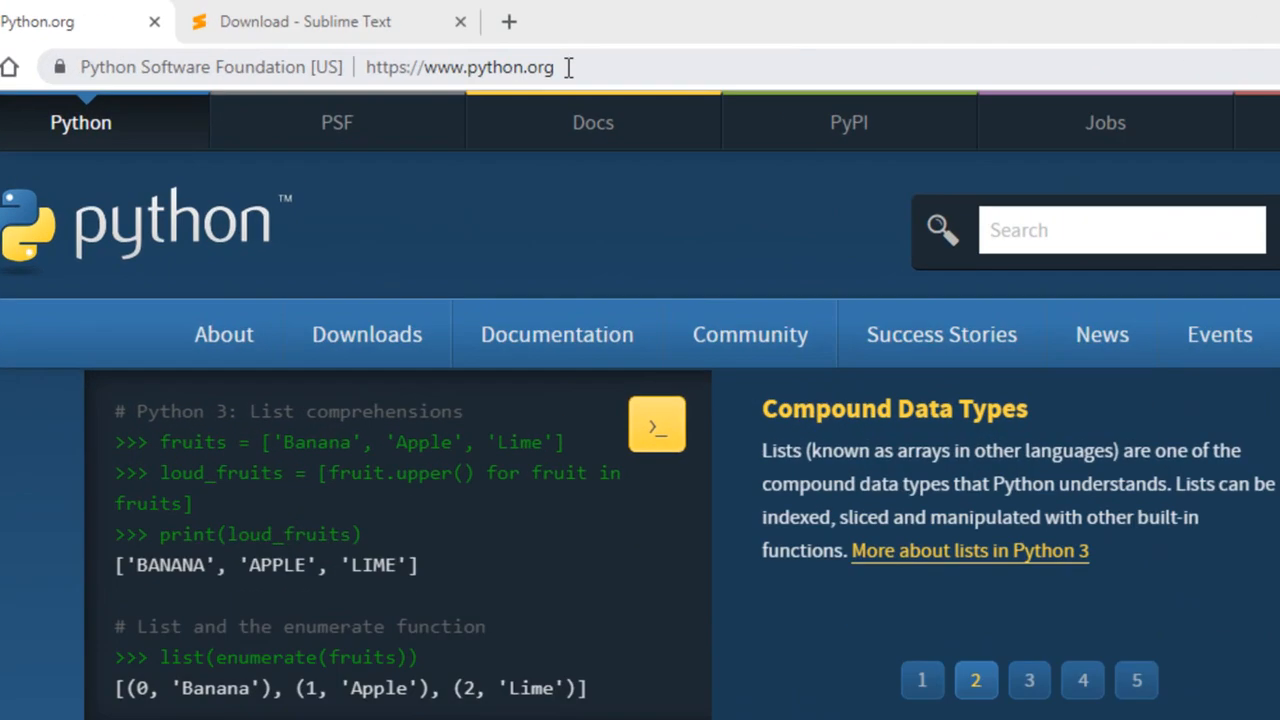
{"action": "left_click_drag", "start_coordinate": [521, 49], "coordinate": [477, 49]}
{"action": "left_click_drag", "start_coordinate": [658, 150], "coordinate": [341, 150]}
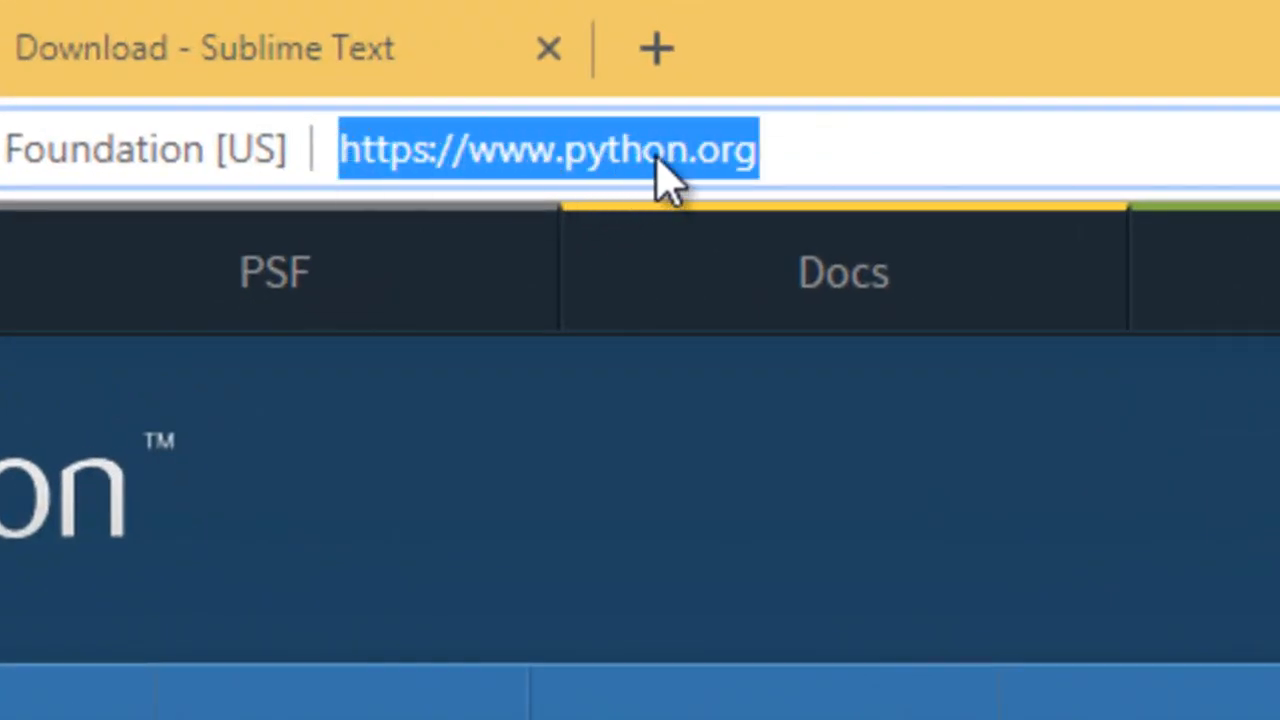
{"action": "left_click", "coordinate": [1004, 140]}
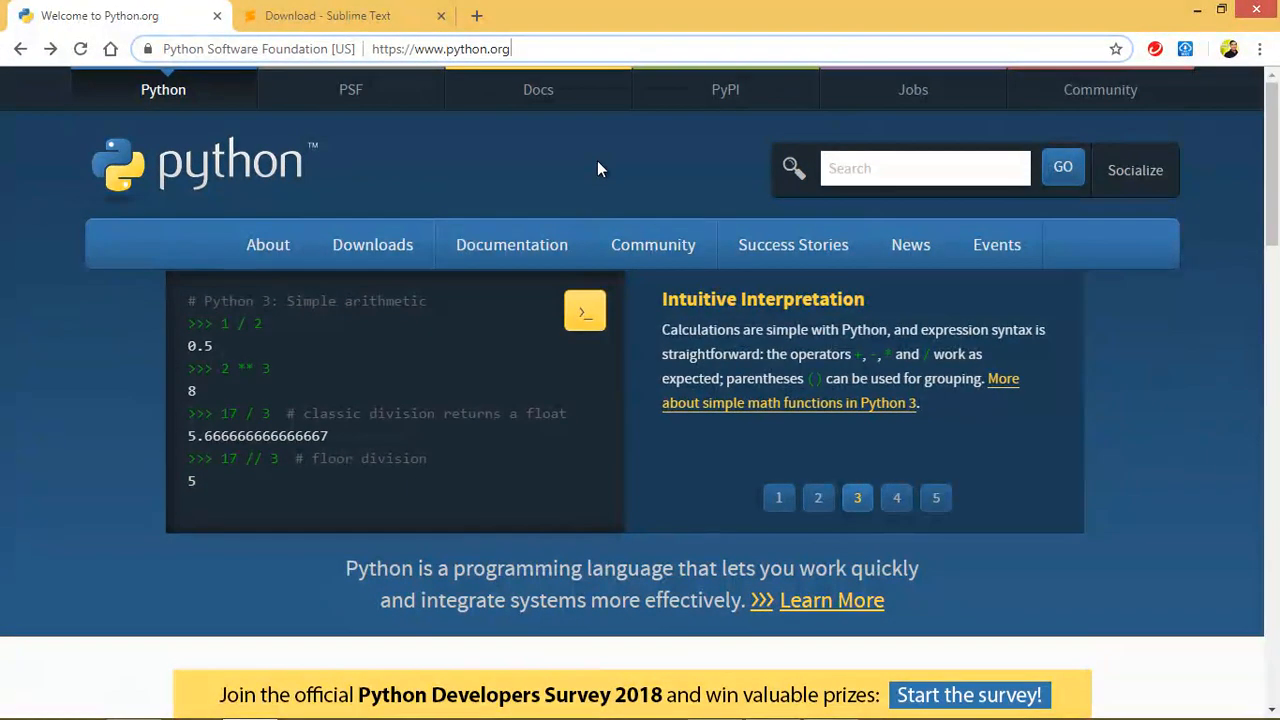
Step: Start downloading the Python 3.7.1 installer for Windows from python.org, and cancel this duplicate download
{"action": "mouse_move", "coordinate": [364, 248]}
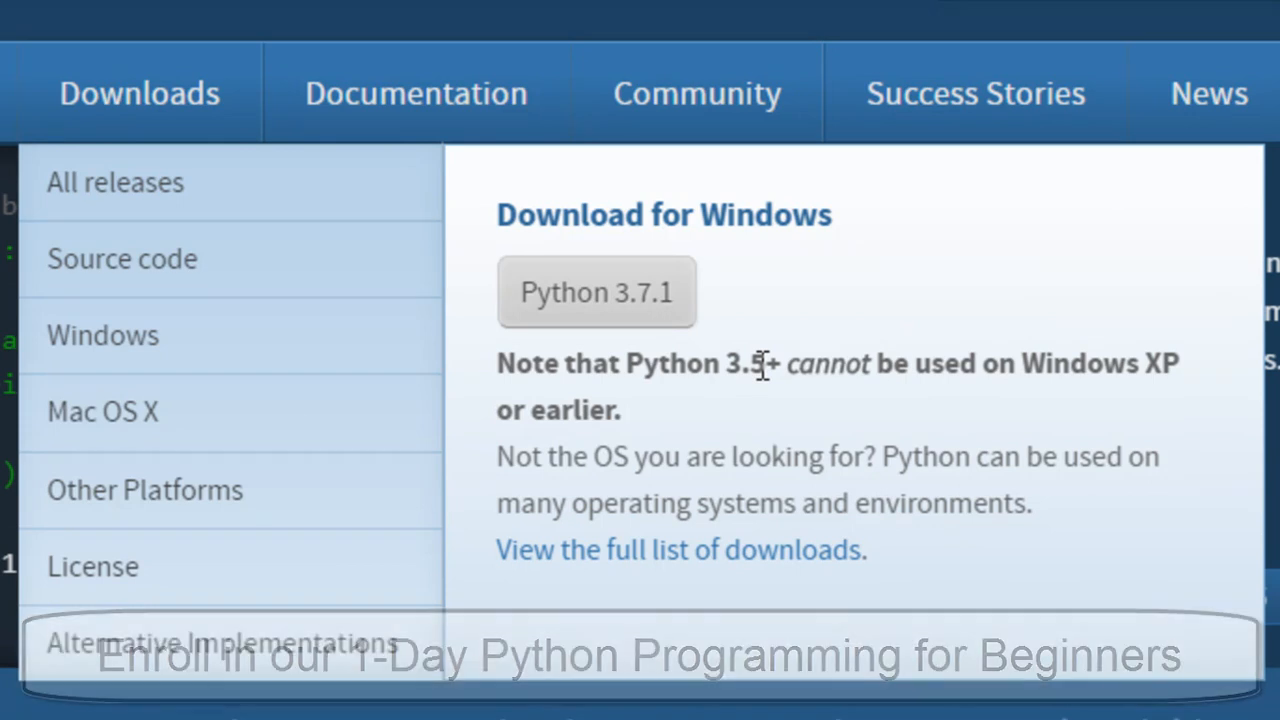
{"action": "left_click", "coordinate": [648, 316]}
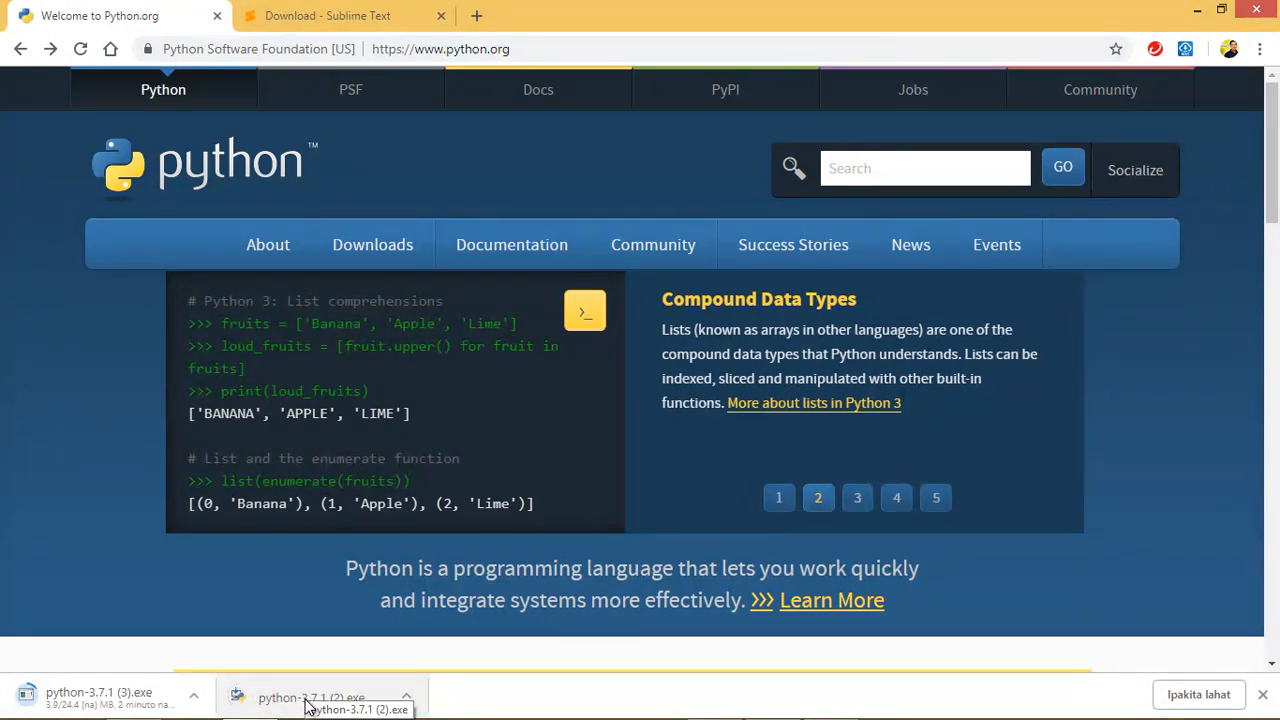
{"action": "left_click", "coordinate": [194, 694]}
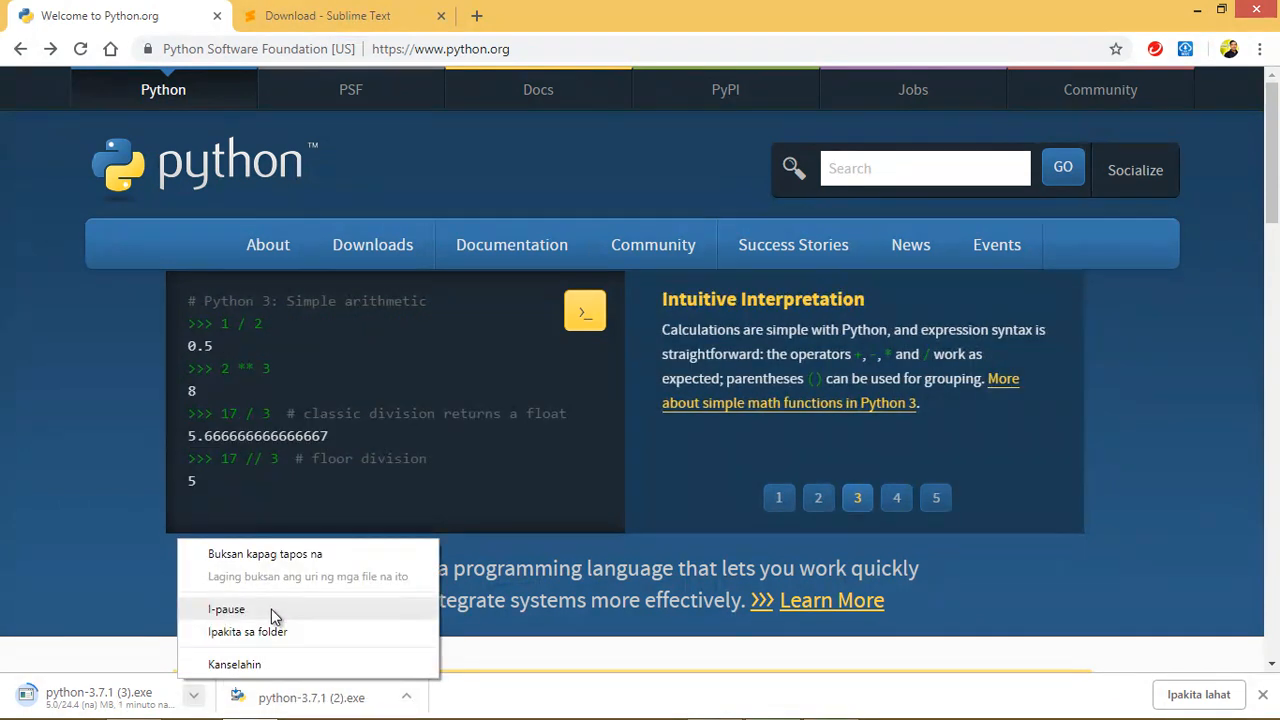
{"action": "left_click", "coordinate": [252, 665]}
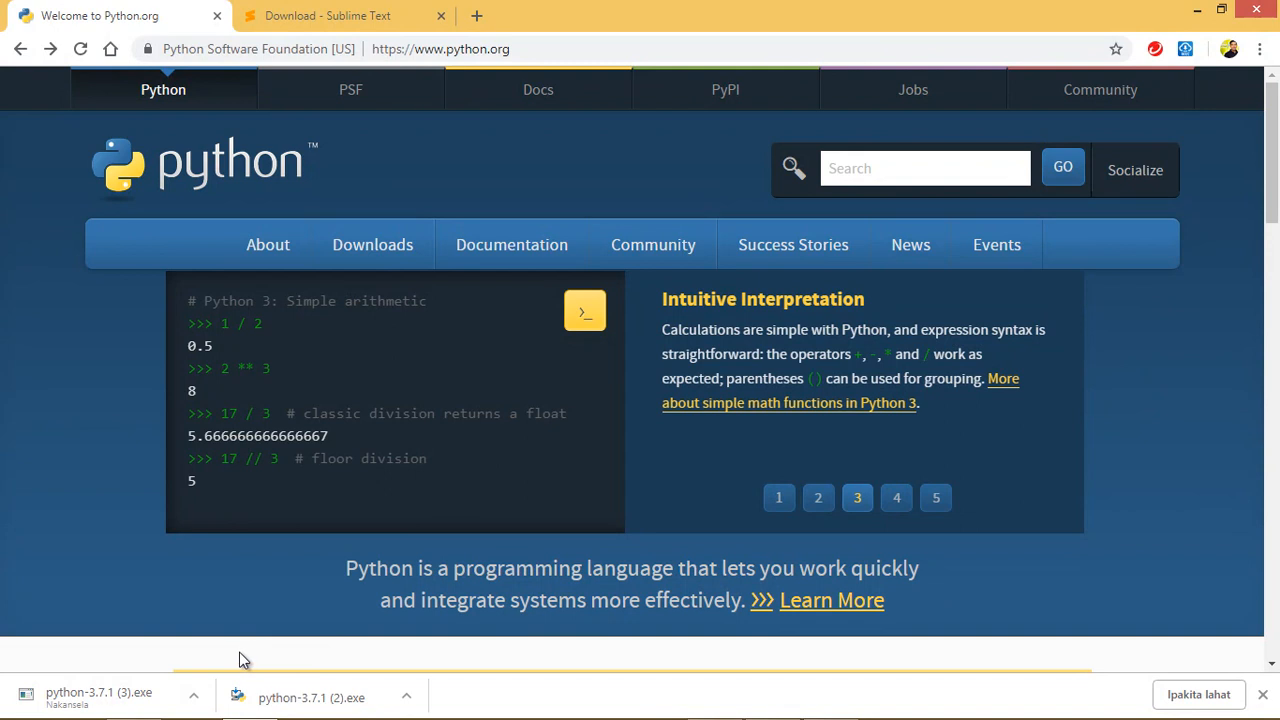
Step: Launch the already downloaded python-3.7.1 (2).exe installer and show the file in its Downloads folder
{"action": "left_click", "coordinate": [308, 700]}
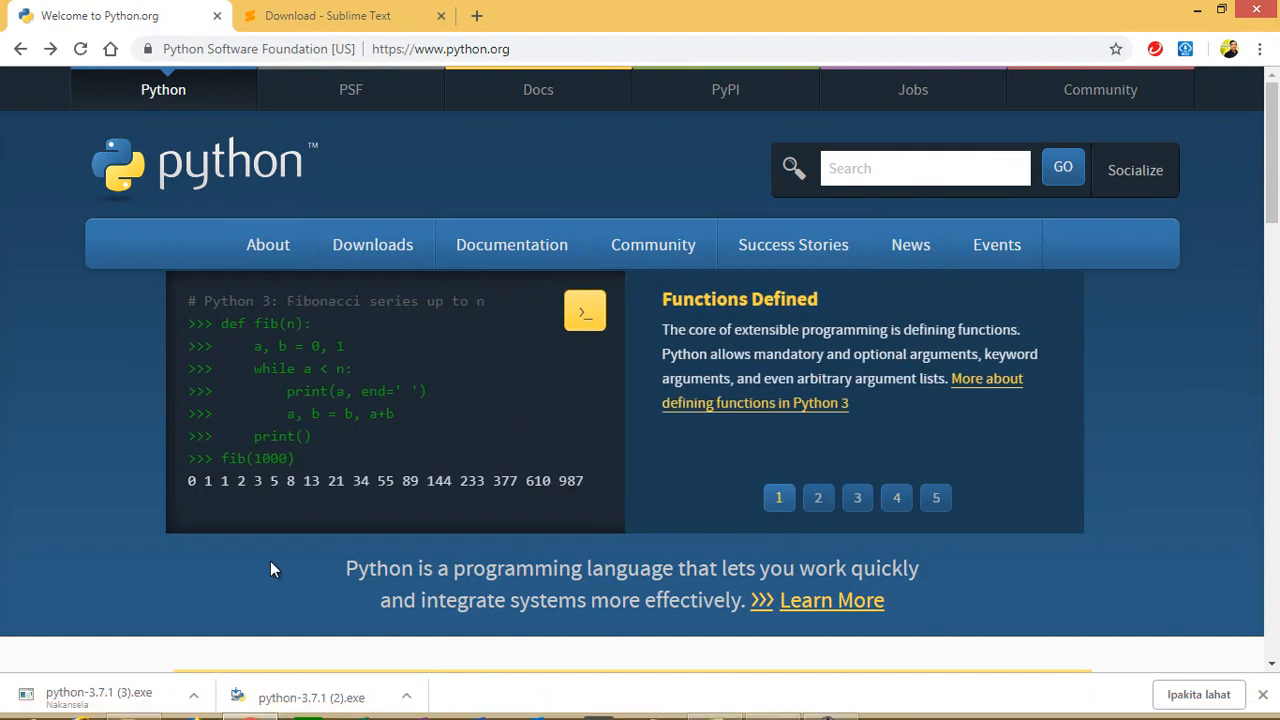
{"action": "left_click", "coordinate": [407, 697]}
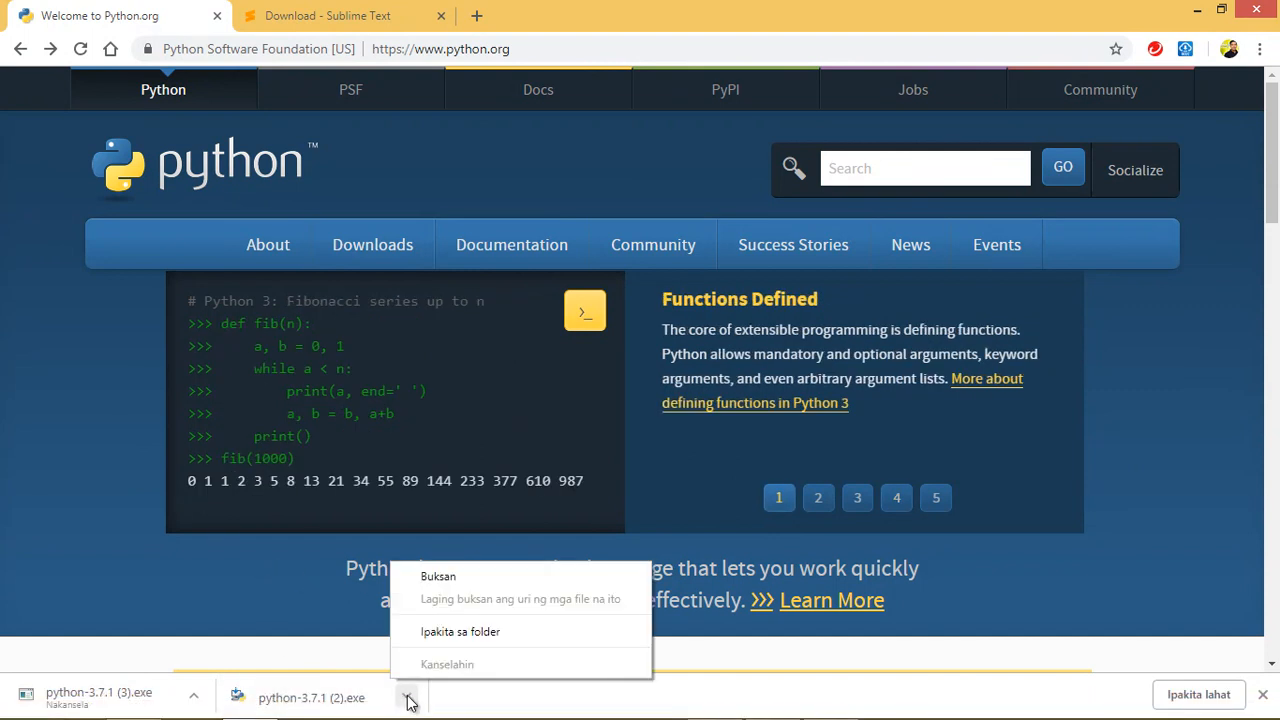
{"action": "left_click", "coordinate": [467, 634]}
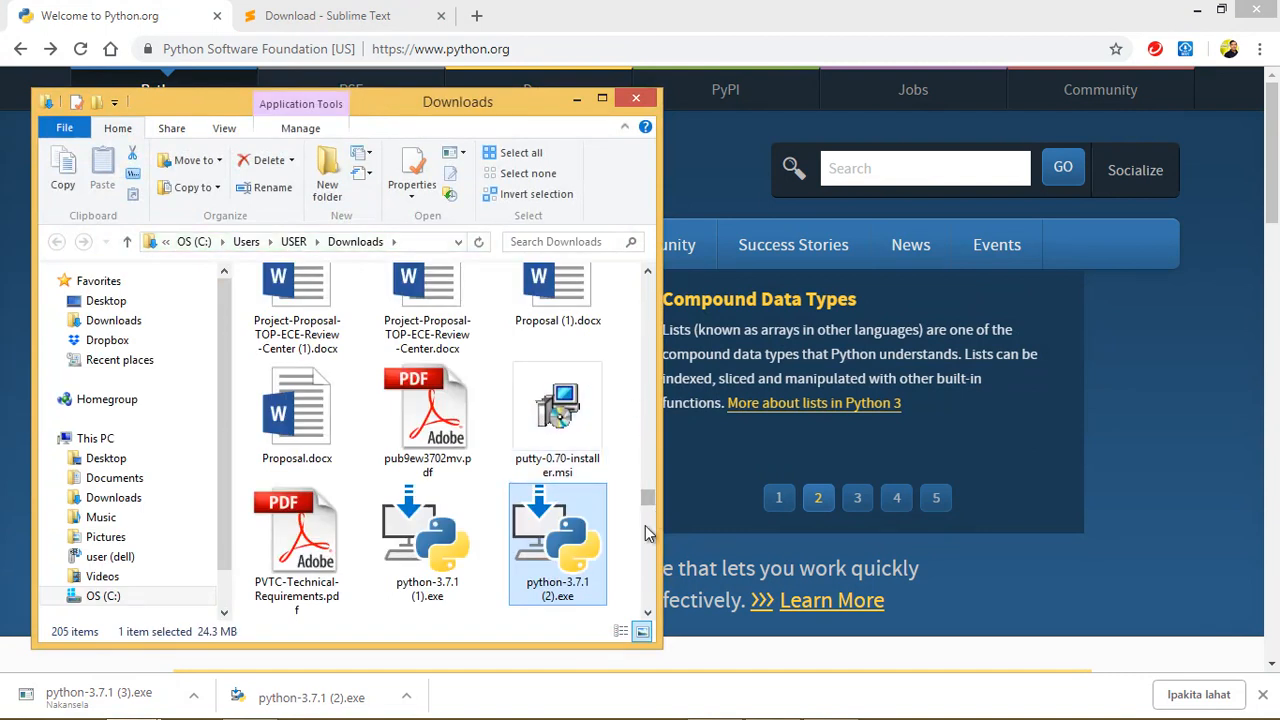
{"action": "left_click", "coordinate": [649, 616]}
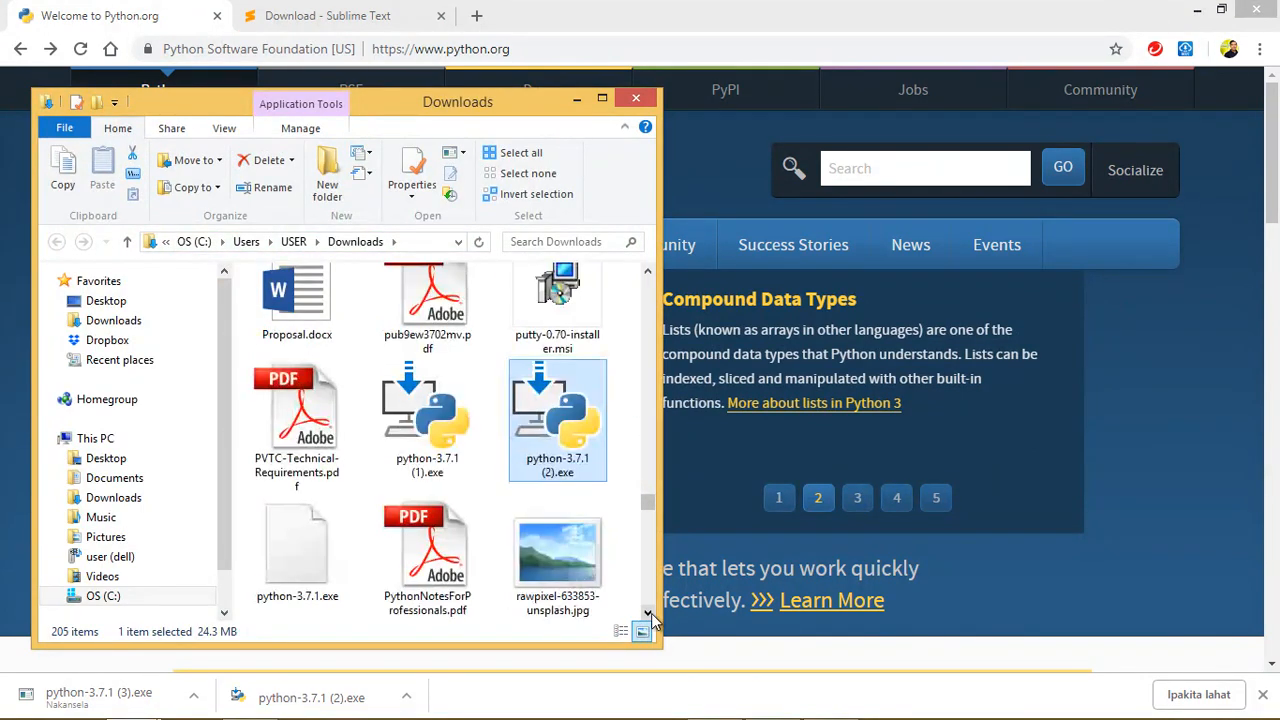
{"action": "left_click", "coordinate": [649, 616]}
{"action": "left_click", "coordinate": [647, 275]}
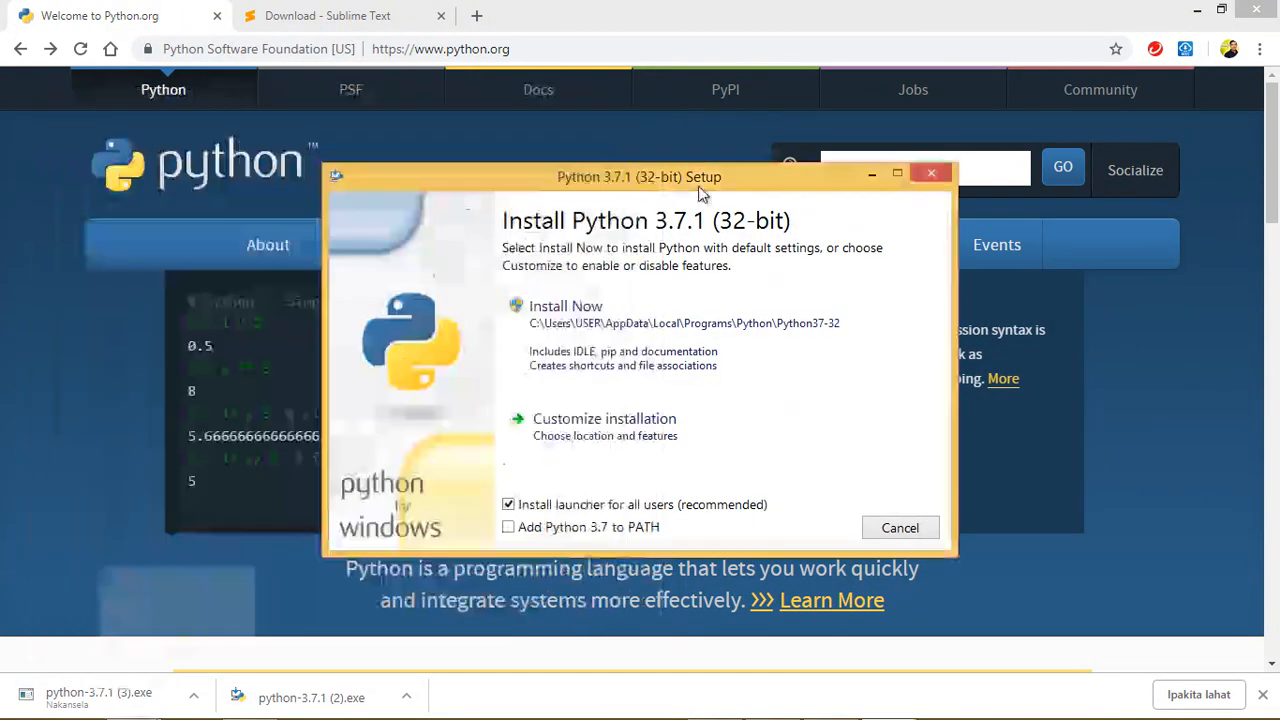
Step: Install Python 3.7.1 with the default settings and Add Python 3.7 to PATH enabled, and close the setup
{"action": "left_click_drag", "start_coordinate": [746, 177], "coordinate": [758, 137]}
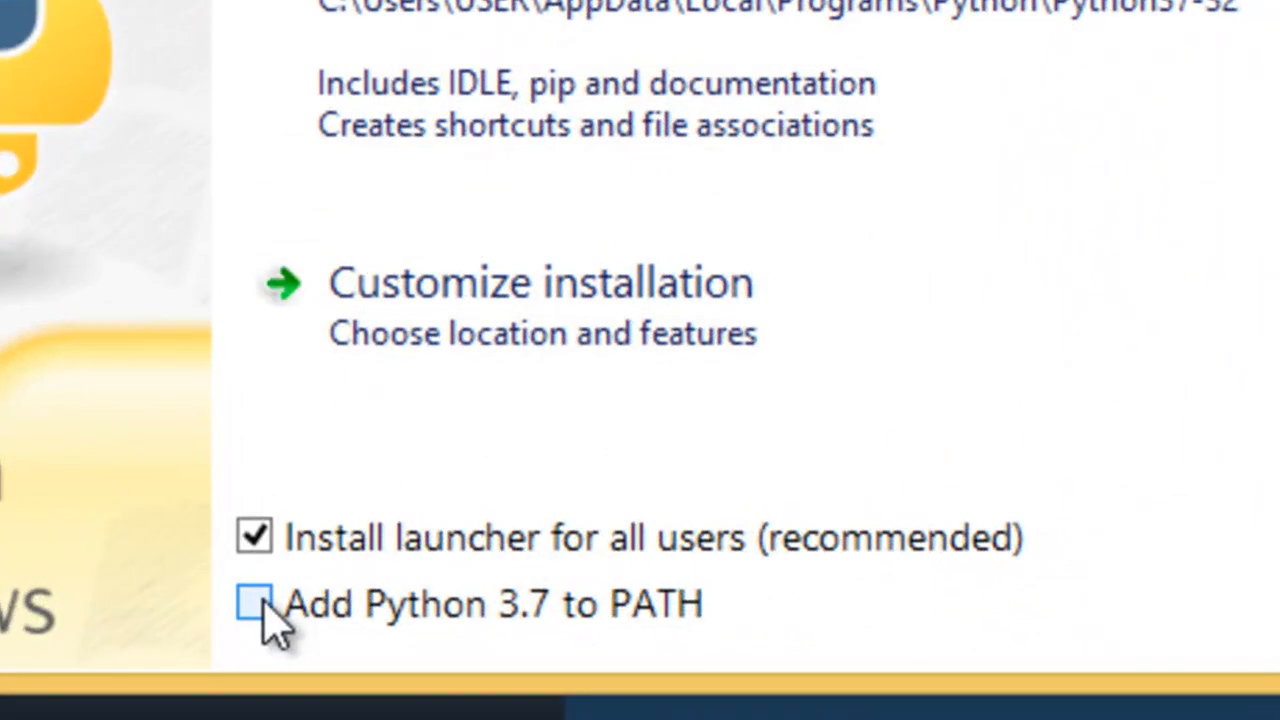
{"action": "left_click", "coordinate": [475, 515]}
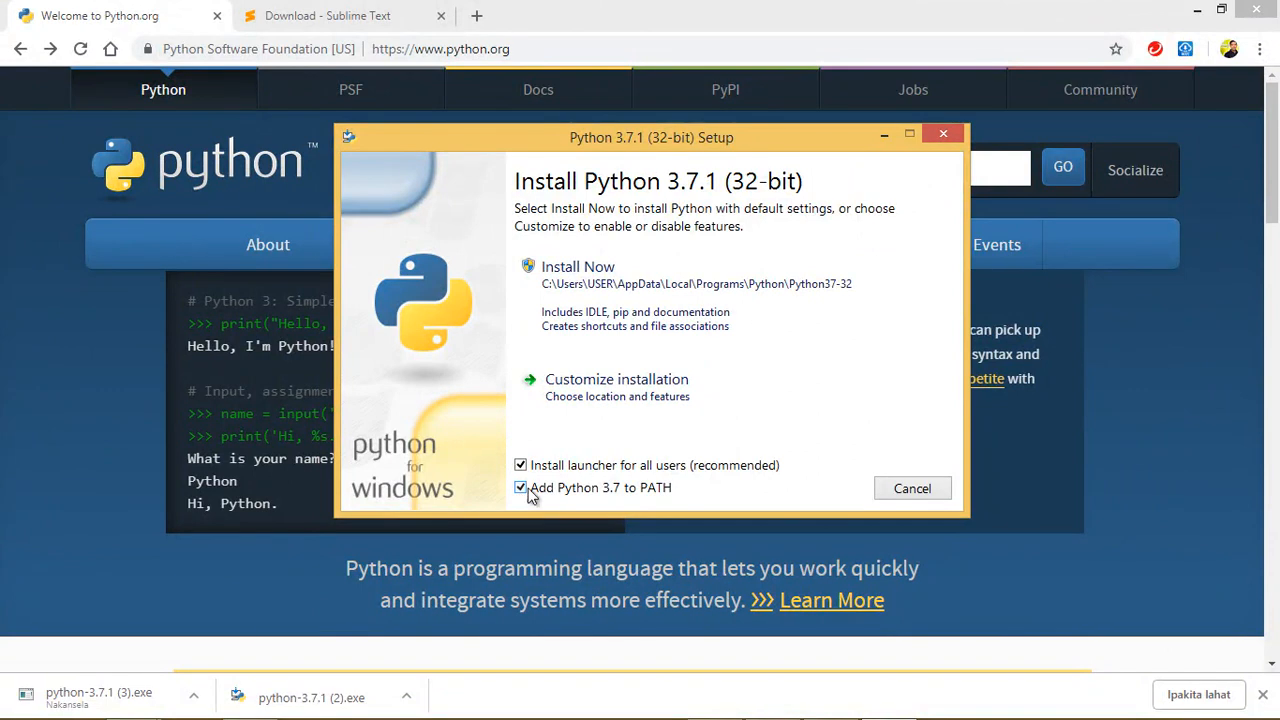
{"action": "left_click", "coordinate": [640, 284]}
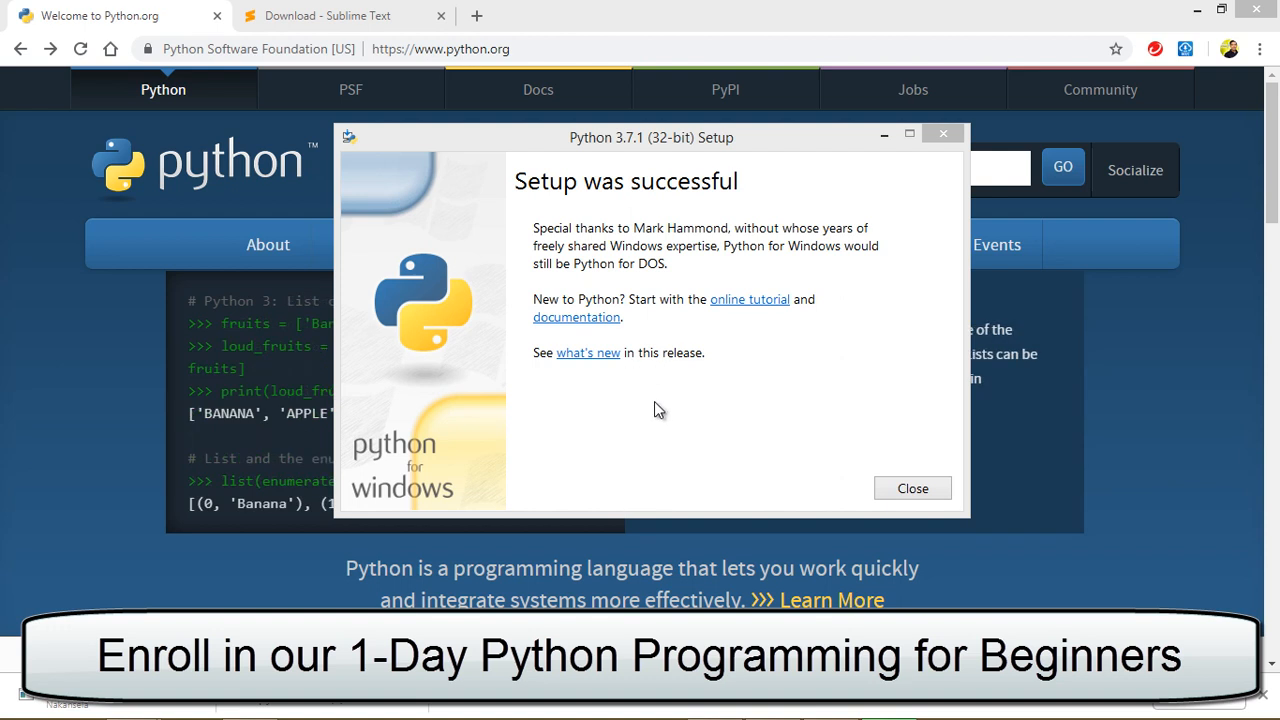
{"action": "left_click", "coordinate": [907, 491]}
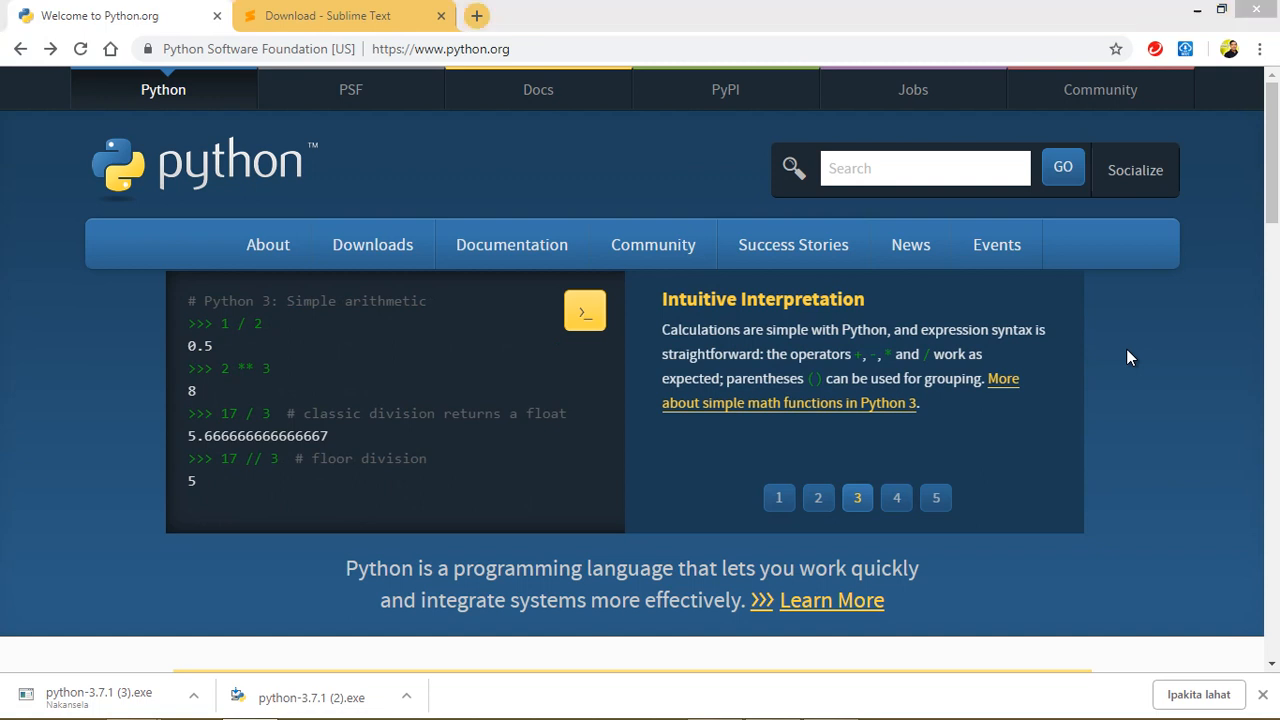
Step: Open the Windows Command Prompt with cmd and start the interactive Python interpreter in it
{"action": "key", "text": "super+r"}
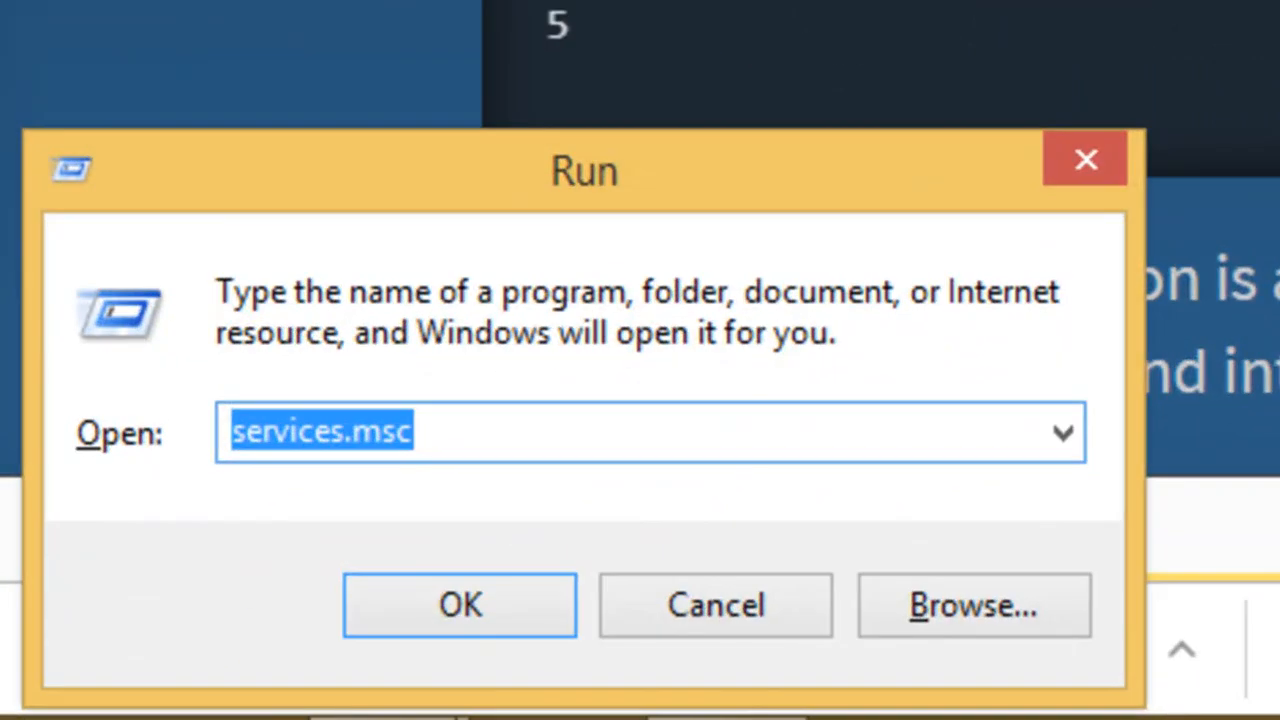
{"action": "type", "text": "cmd"}
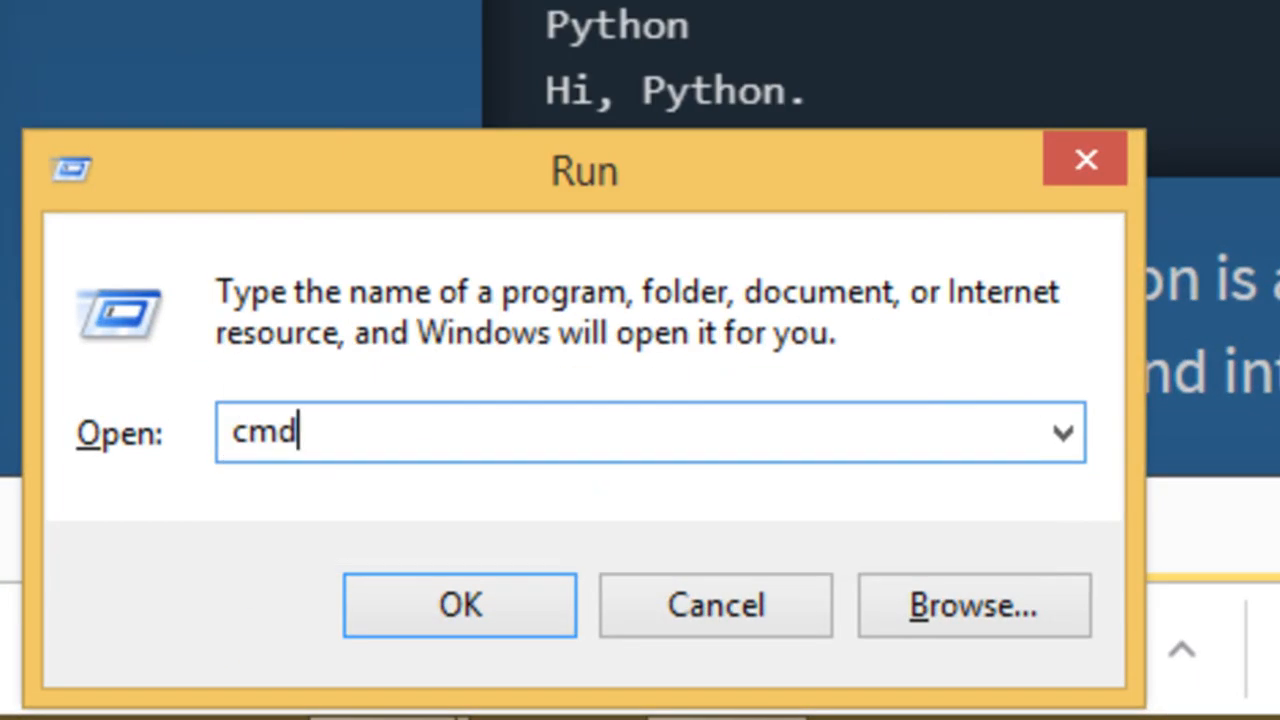
{"action": "key", "text": "Return"}
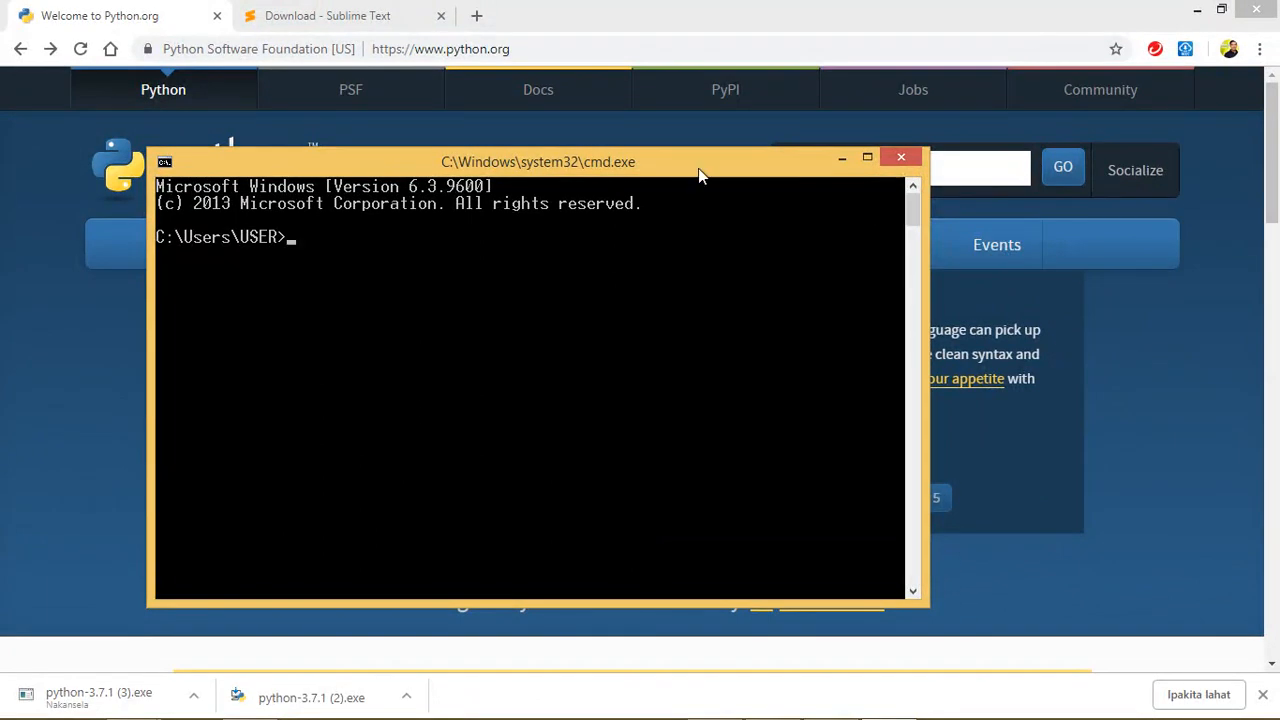
{"action": "left_click_drag", "start_coordinate": [698, 168], "coordinate": [876, 62]}
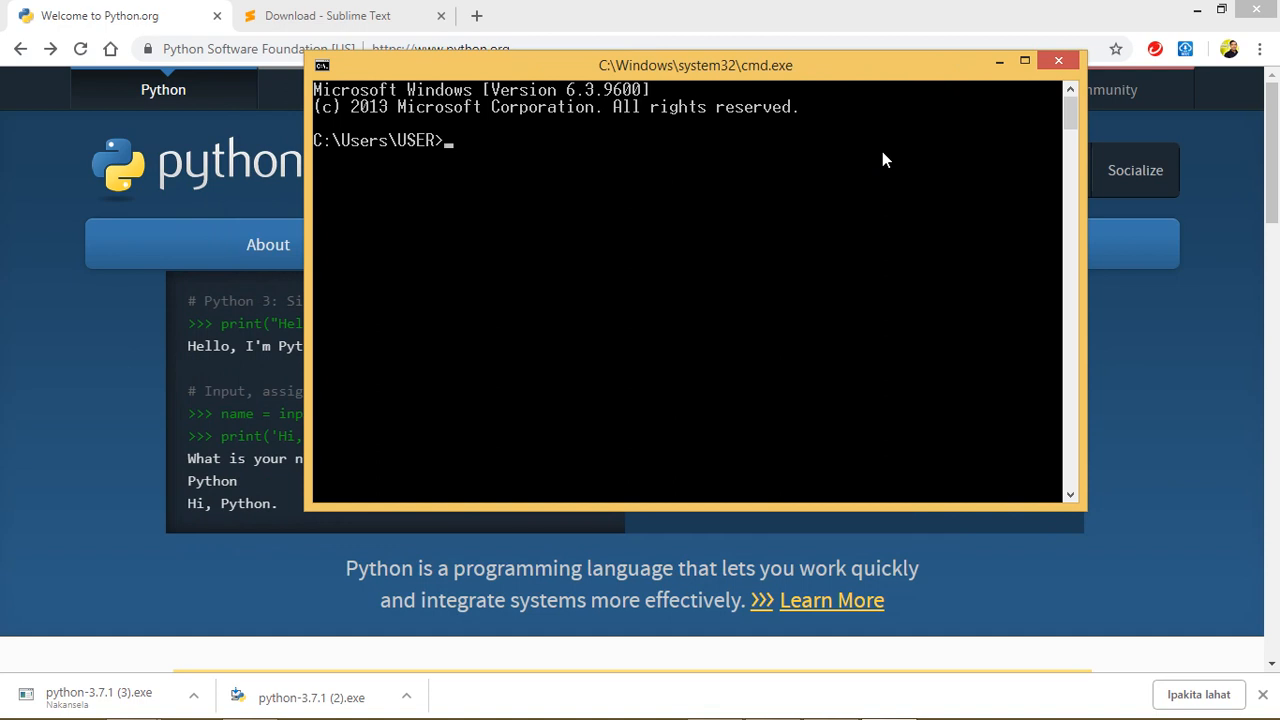
{"action": "type", "text": "python"}
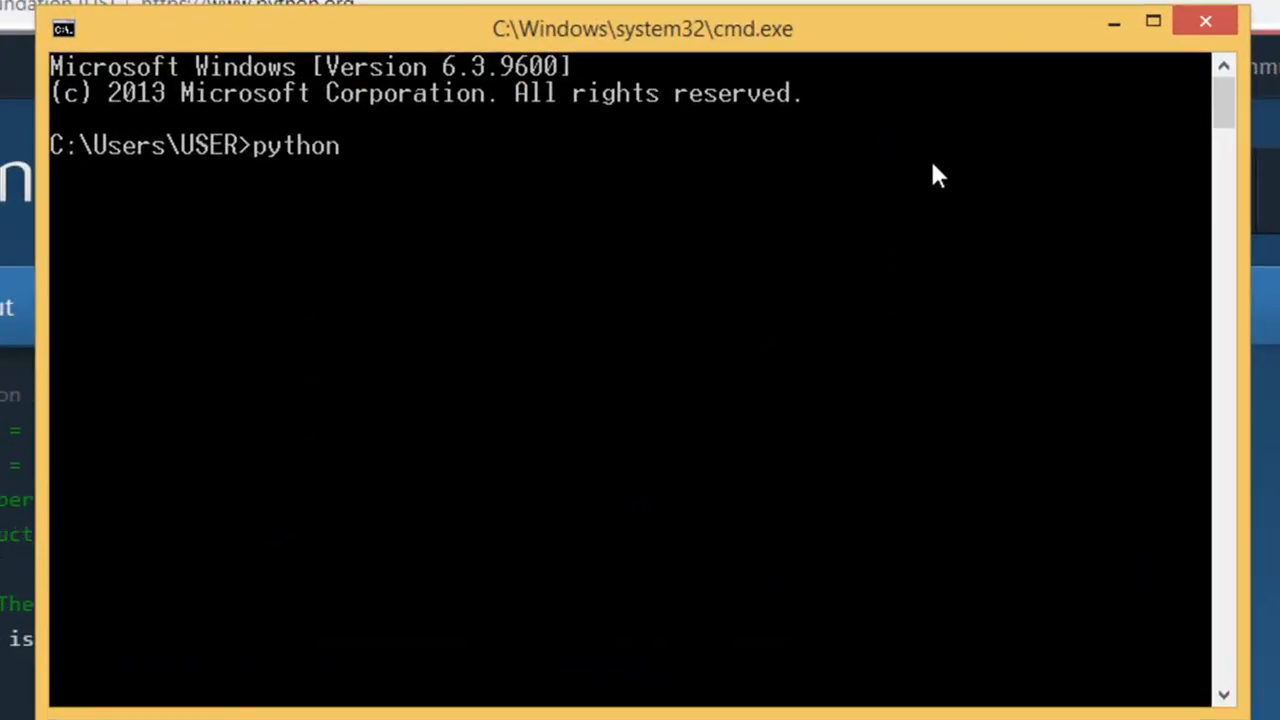
{"action": "key", "text": "Return"}
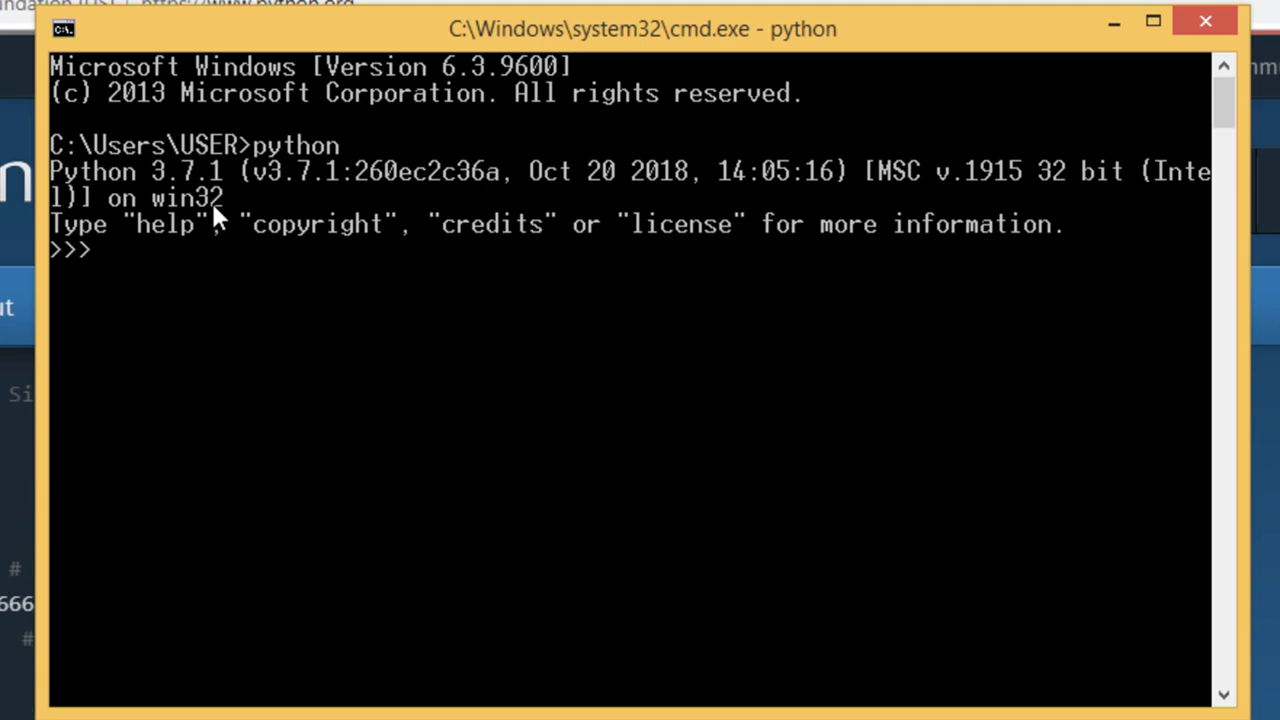
Step: Evaluate the sums 1 + 1 and 2 + 2 in the Python interpreter
{"action": "type", "text": "1 + 1"}
{"action": "key", "text": "Return"}
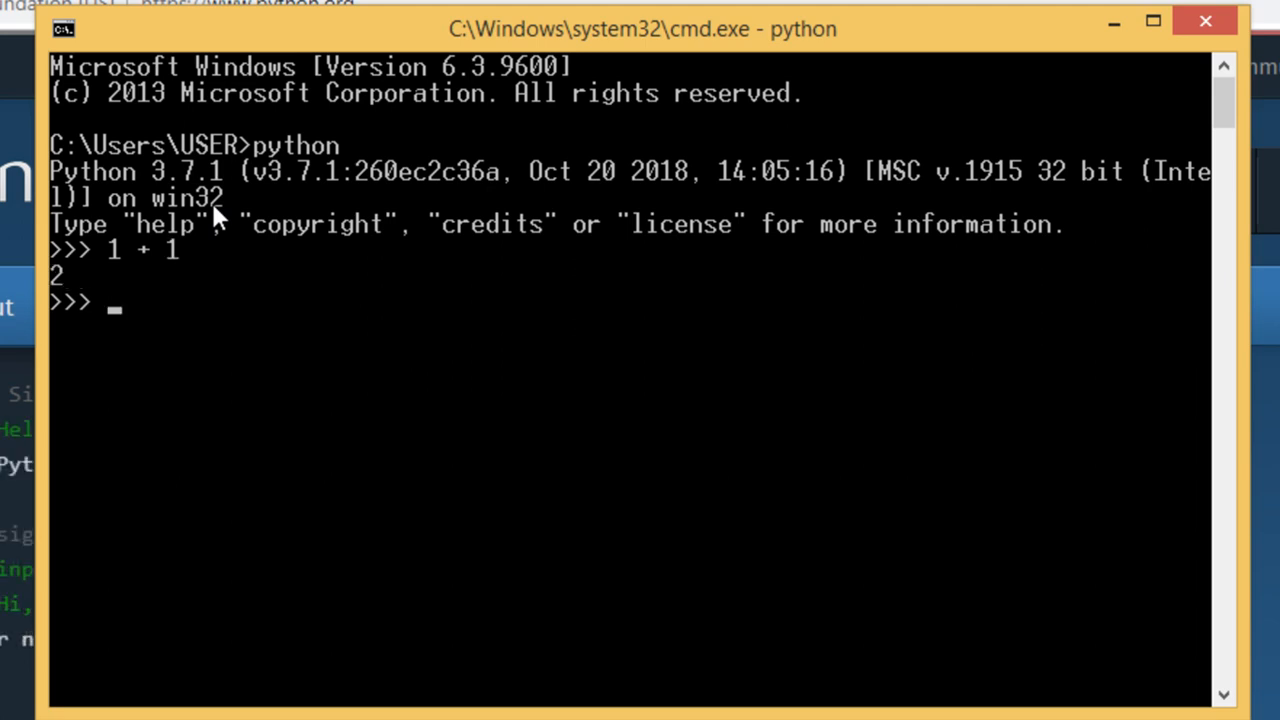
{"action": "type", "text": "2 + 2"}
{"action": "key", "text": "Return"}
Step: Assign 1 to both variables a and b in the interpreter and evaluate a + b
{"action": "type", "text": "a = 1"}
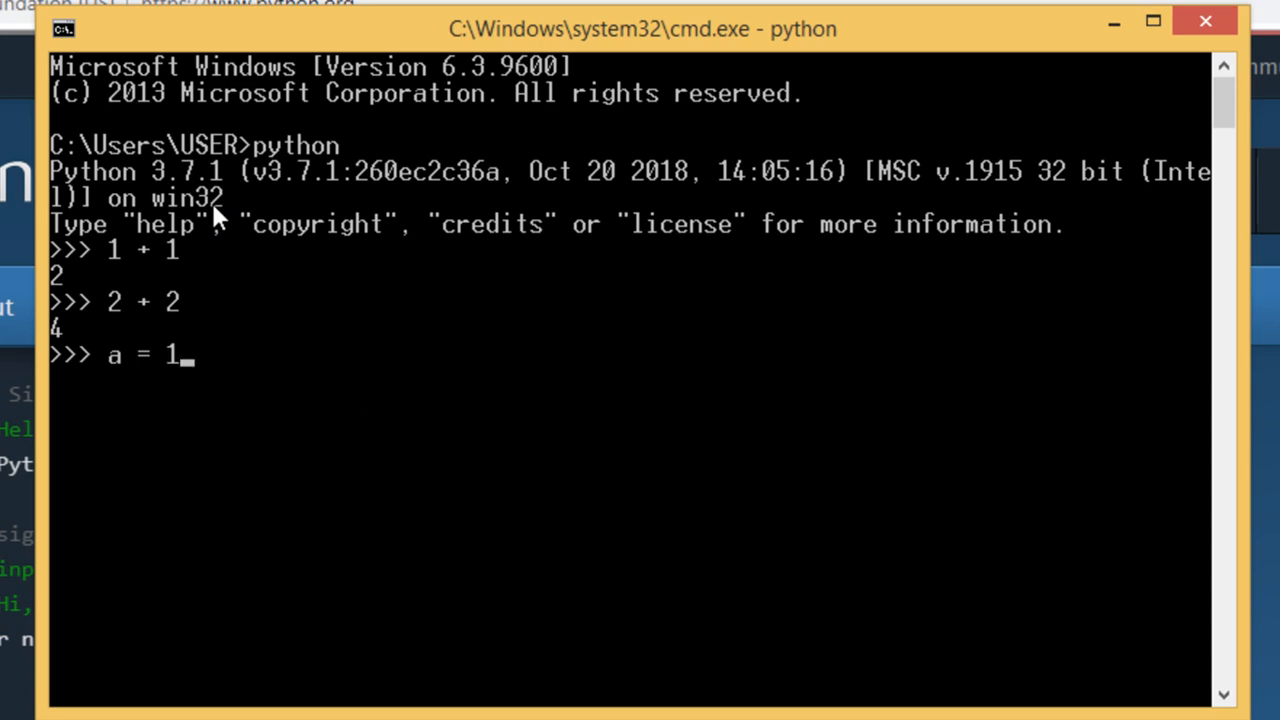
{"action": "key", "text": "Return"}
{"action": "type", "text": "b = 1"}
{"action": "key", "text": "Return"}
{"action": "type", "text": "a + b"}
{"action": "key", "text": "Return"}
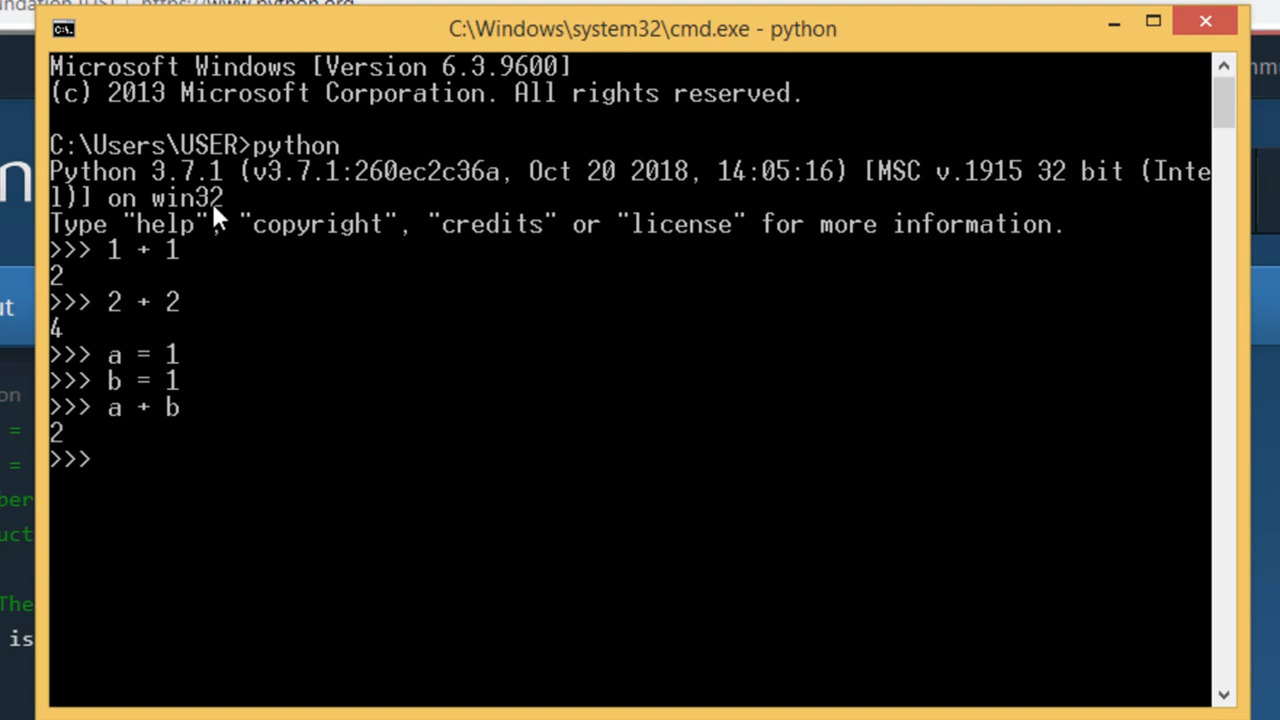
Step: Evaluate the product a * b and the quotient a/b in the interpreter
{"action": "type", "text": "a * b"}
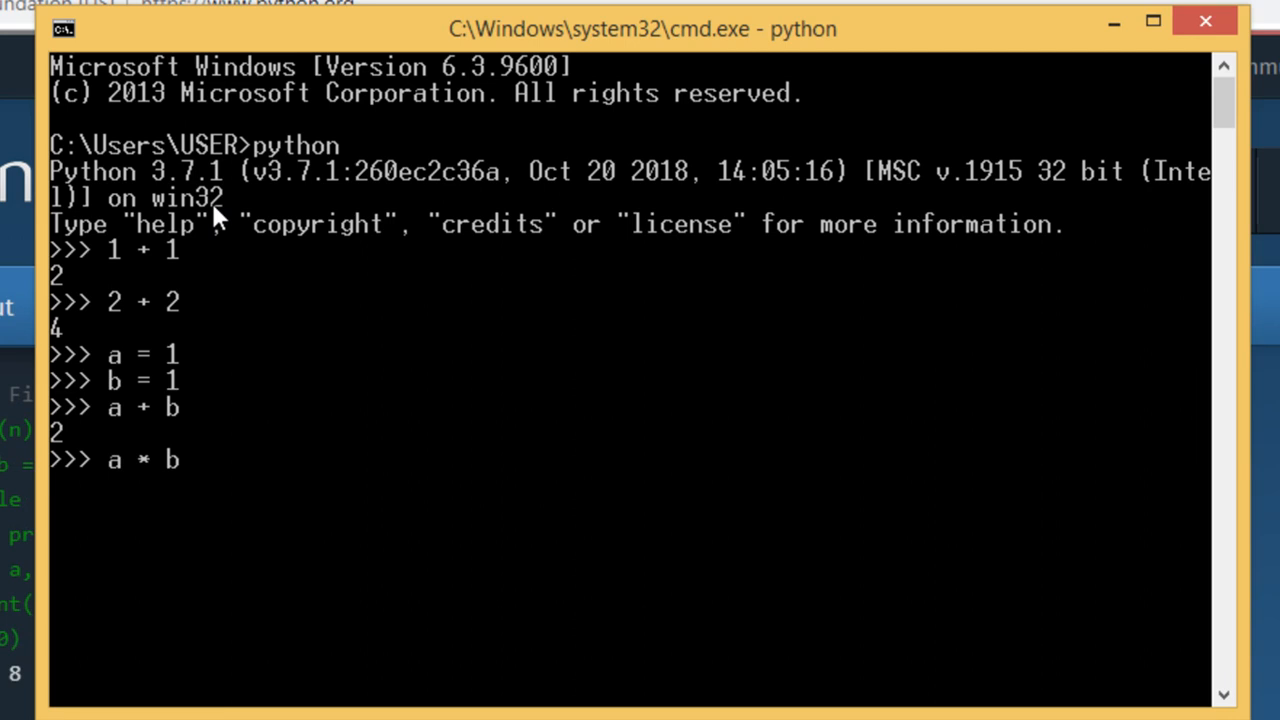
{"action": "key", "text": "Return"}
{"action": "type", "text": "a/b"}
{"action": "key", "text": "Return"}
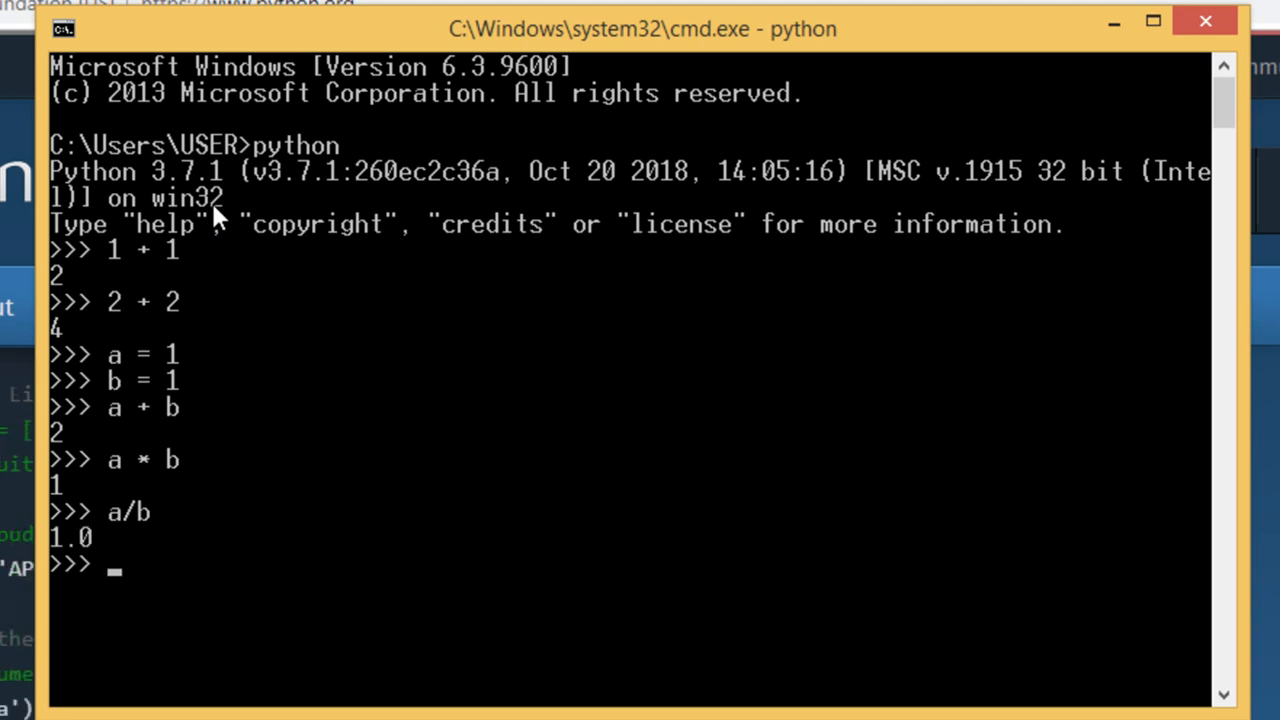